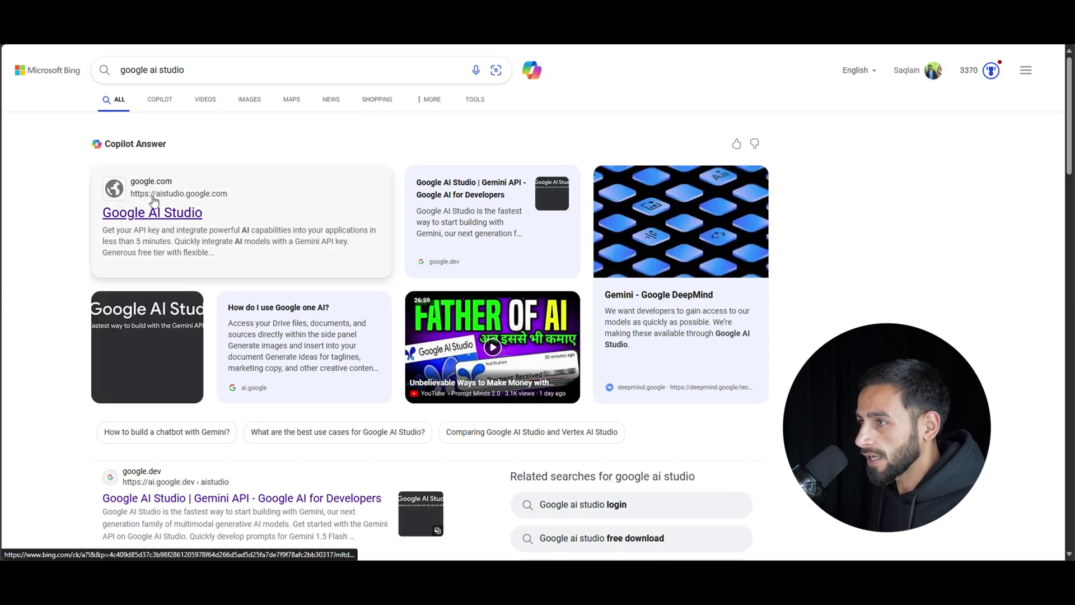
Step: Open Google AI Studio's Stream Realtime page and share the entire screen with Gemini
left_click(156, 216)
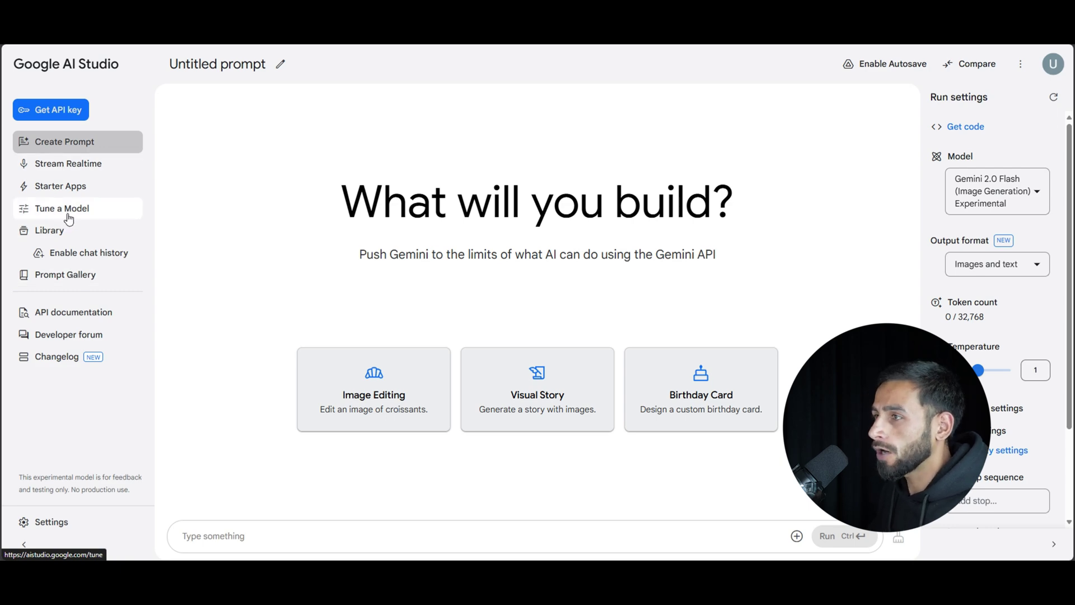
left_click(68, 177)
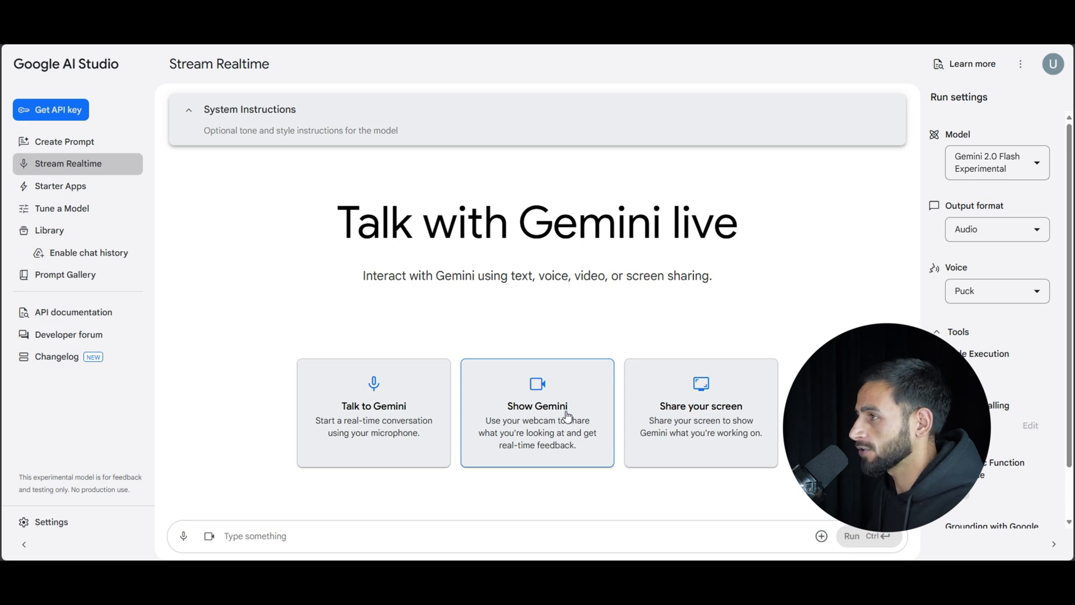
left_click(694, 412)
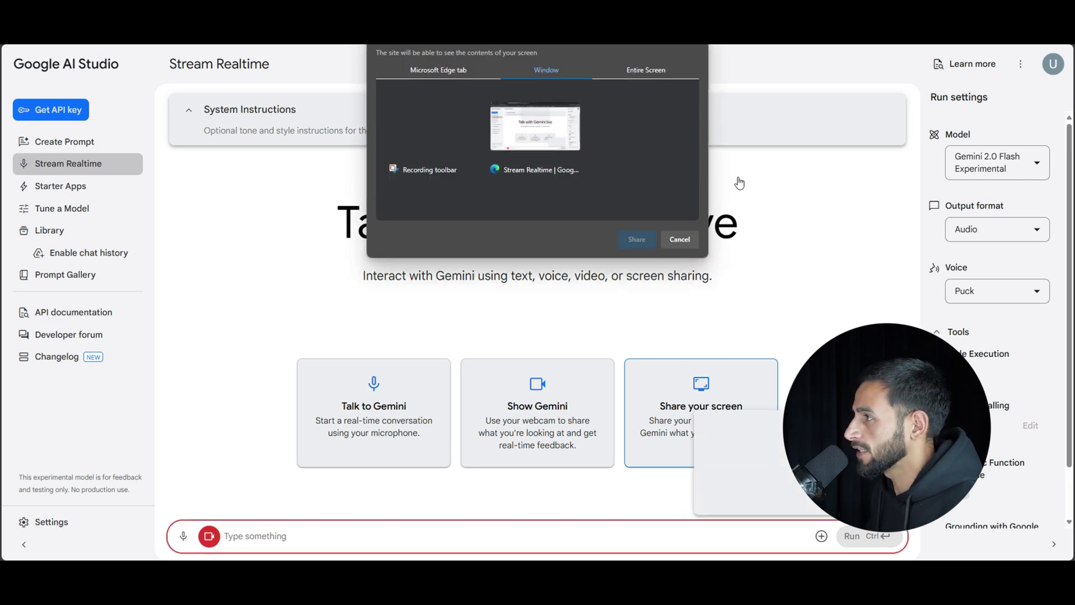
left_click(644, 70)
left_click(478, 149)
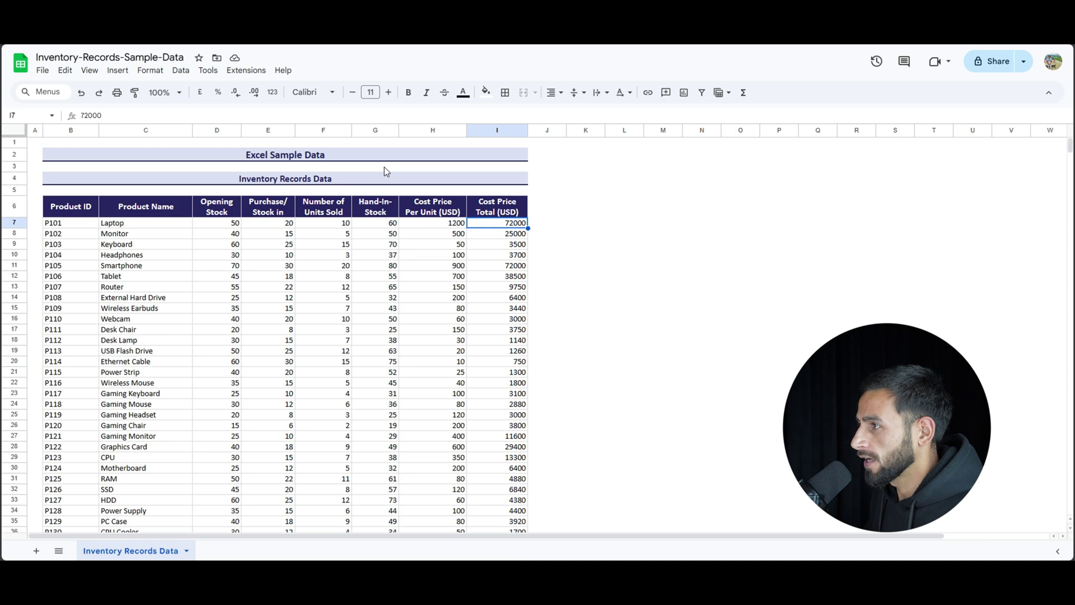
Step: In the Inventory-Records-Sample-Data spreadsheet in Google Sheets, look over the product rows and the Cost Price Total (USD) column
scroll(384, 168, "down", 2)
scroll(404, 162, "up", 2)
mouse_move(513, 230)
left_mouse_down()
mouse_move(512, 339)
mouse_move(499, 331)
mouse_move(499, 234)
left_mouse_up()
scroll(512, 336, "down", 5)
scroll(498, 331, "down", 4)
scroll(498, 323, "up", 8)
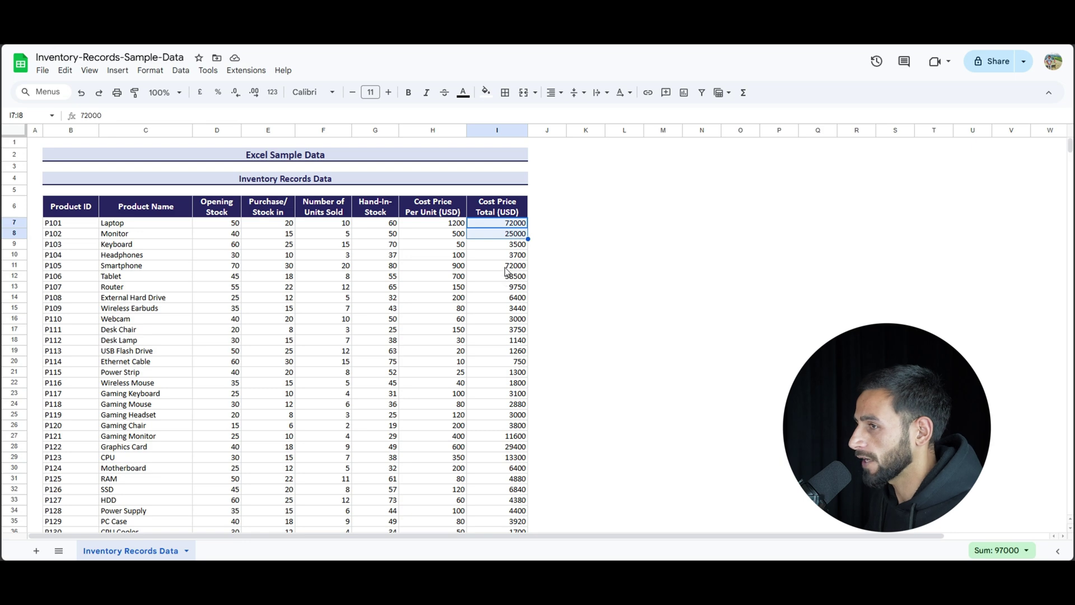
left_click(520, 223)
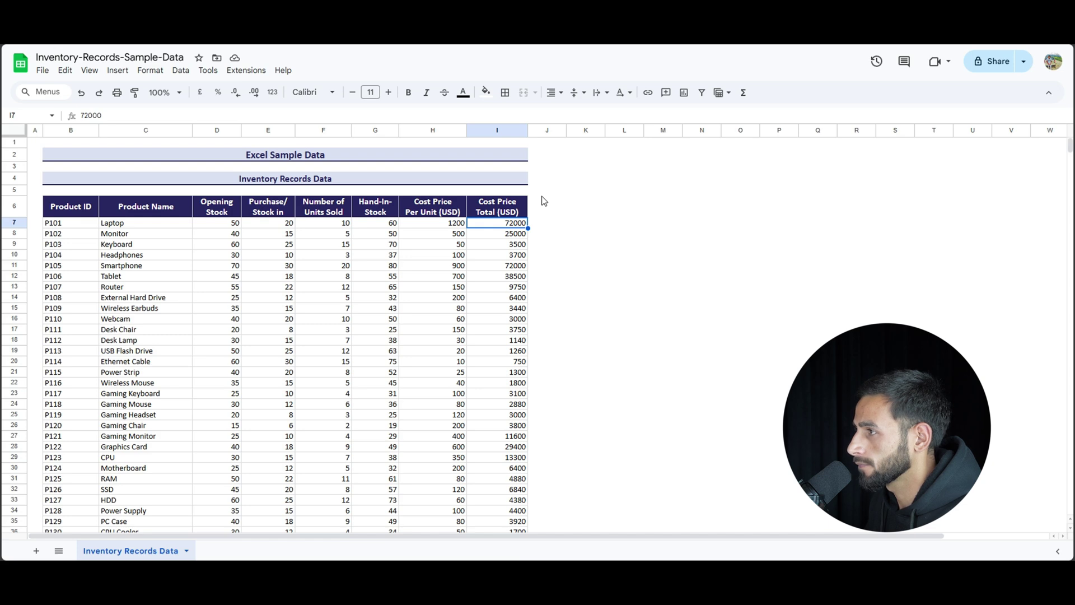
Step: Open the empty cell I53, directly below the last Cost Price Total (USD) value, for editing
left_click(511, 208)
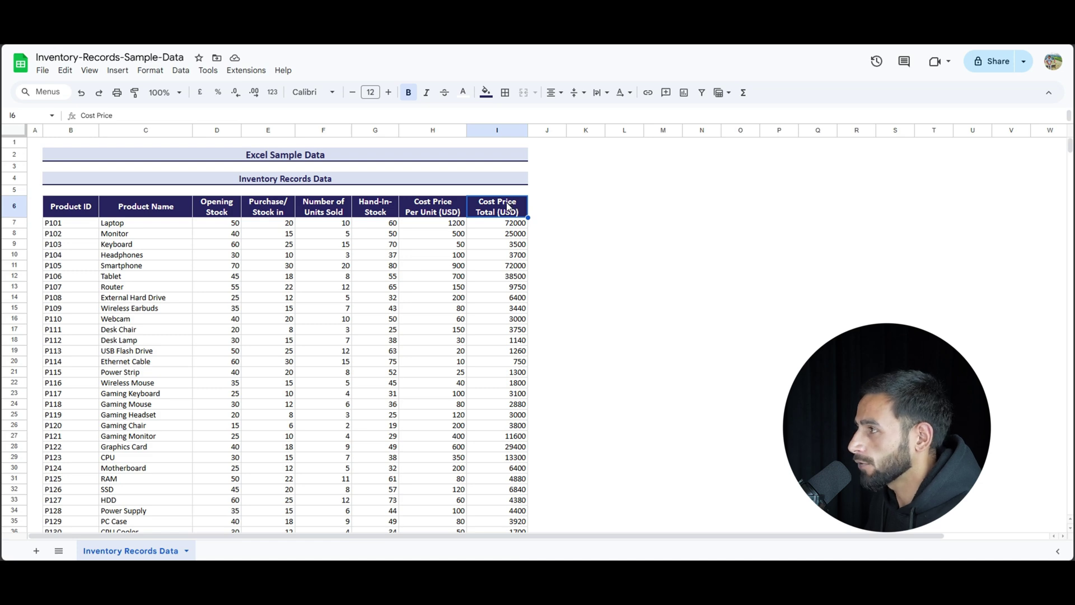
key("ctrl+Down")
key("Down")
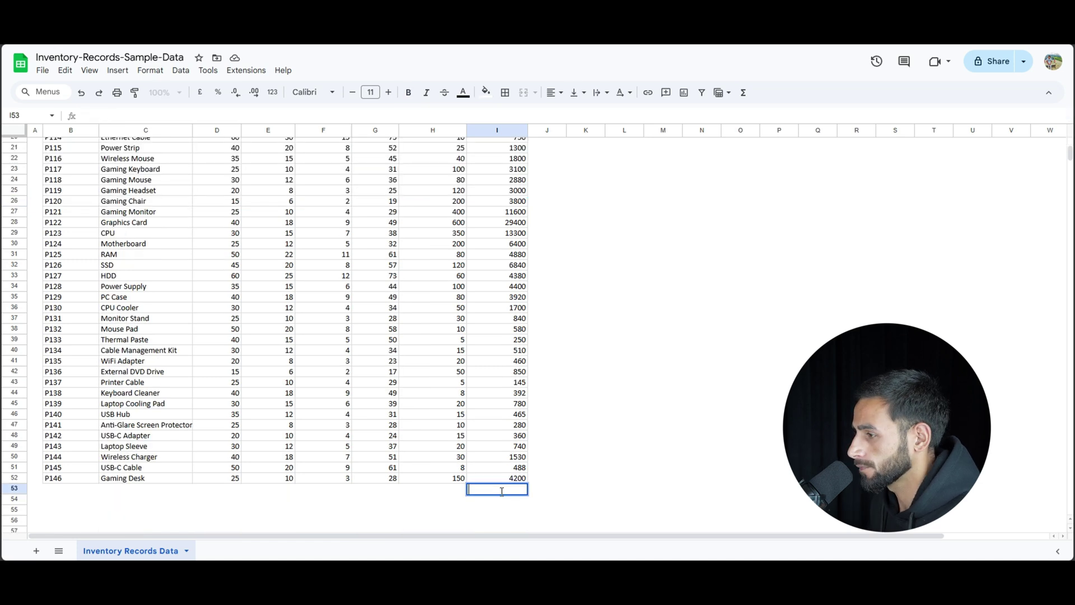
left_click(539, 393)
left_click(503, 490)
key("Return")
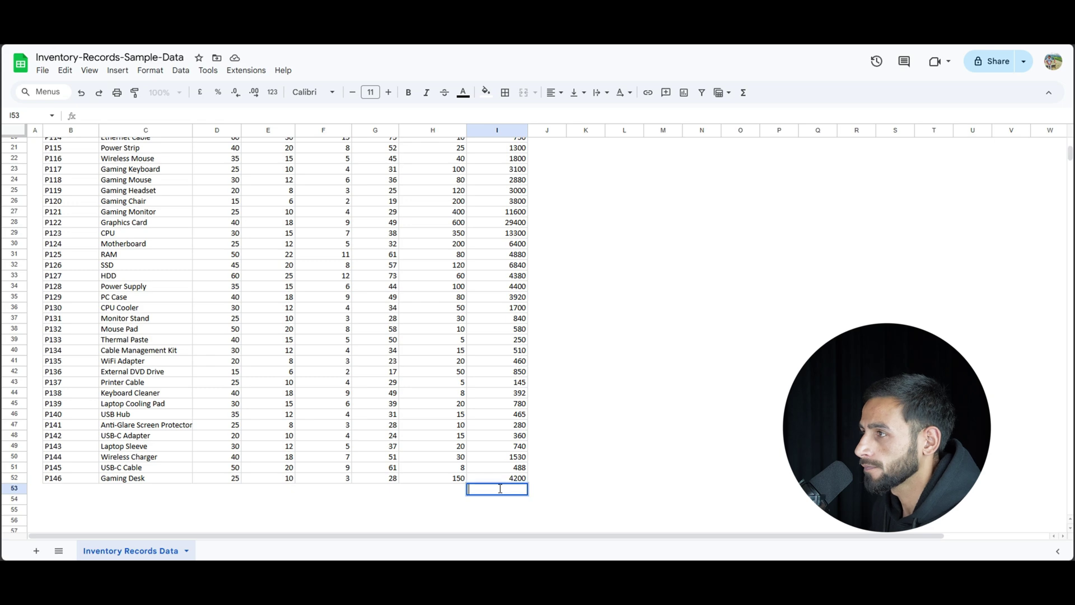
scroll(465, 379, "up", 5)
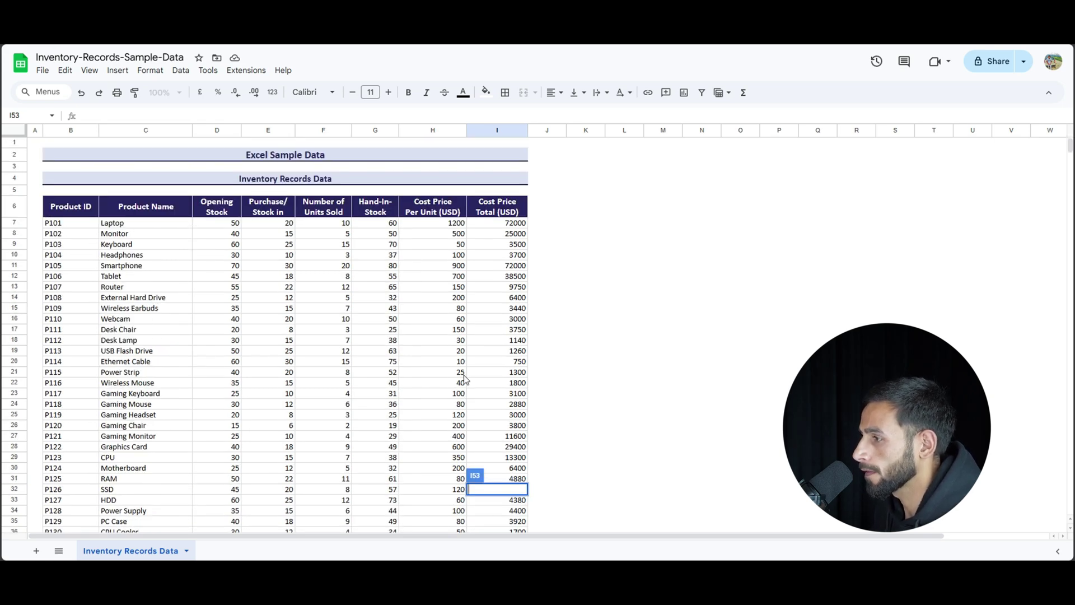
scroll(485, 330, "down", 6)
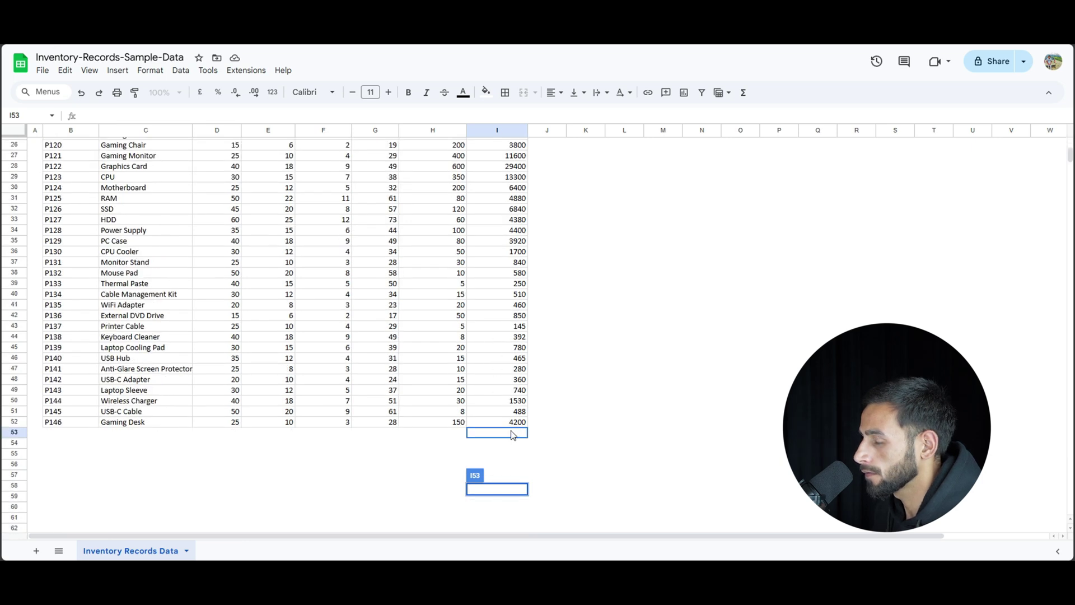
double_click(504, 432)
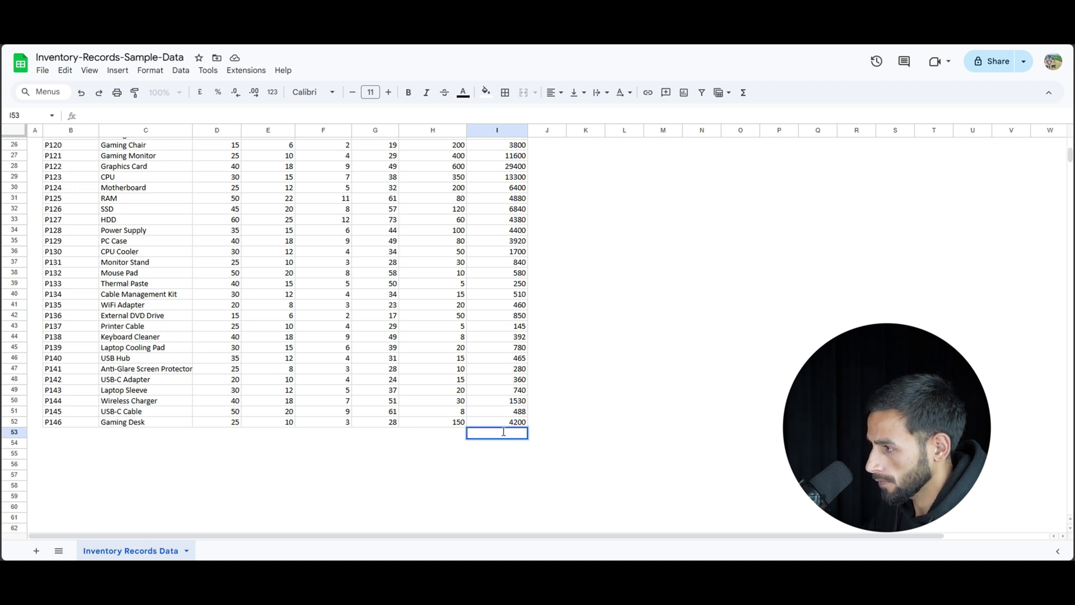
type("sum")
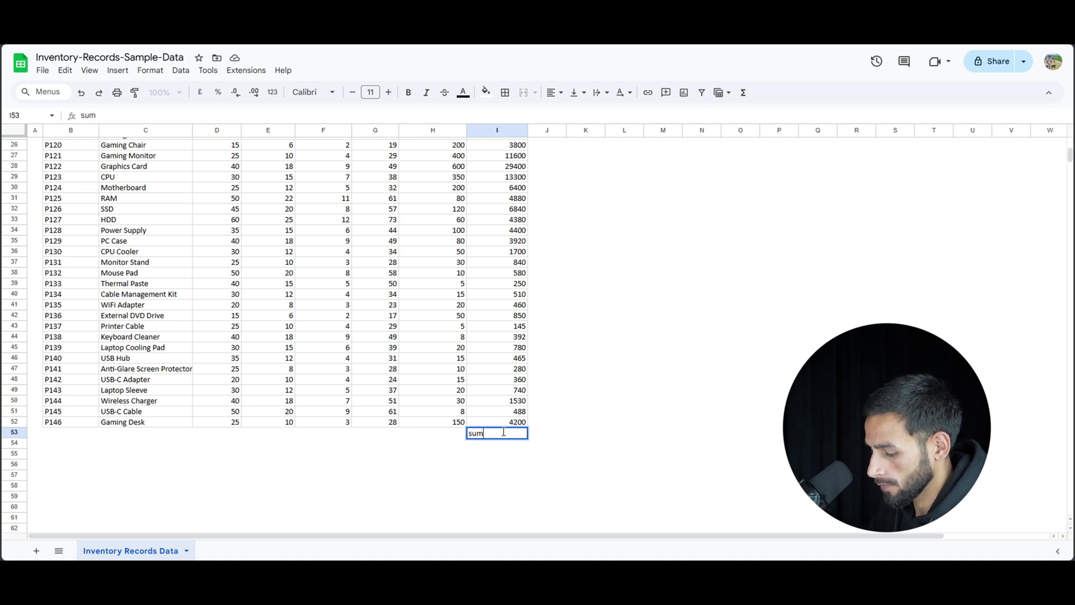
key("BackSpace")
key("BackSpace")
key("BackSpace")
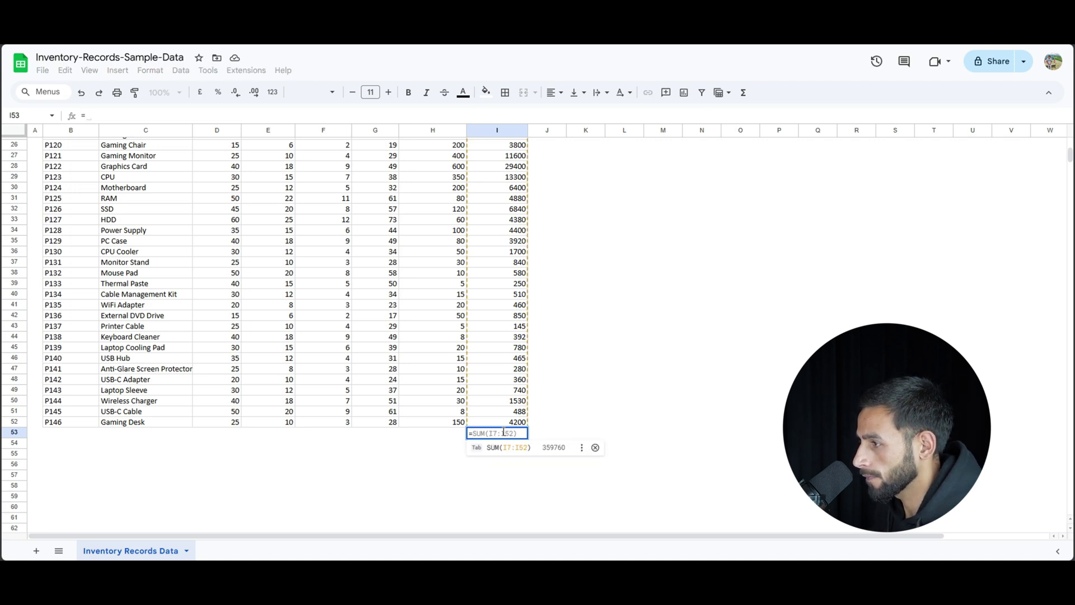
Step: Total the Cost Price Total (USD) column with =SUM(I7:I52) in cell I53 and check the formula
type("=SUM")
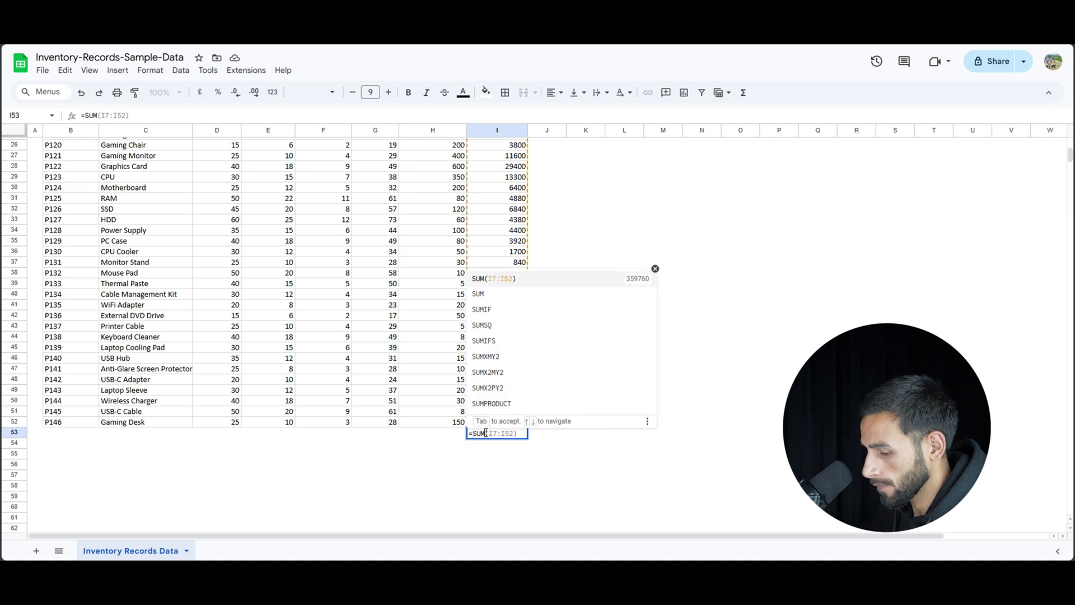
key("Tab")
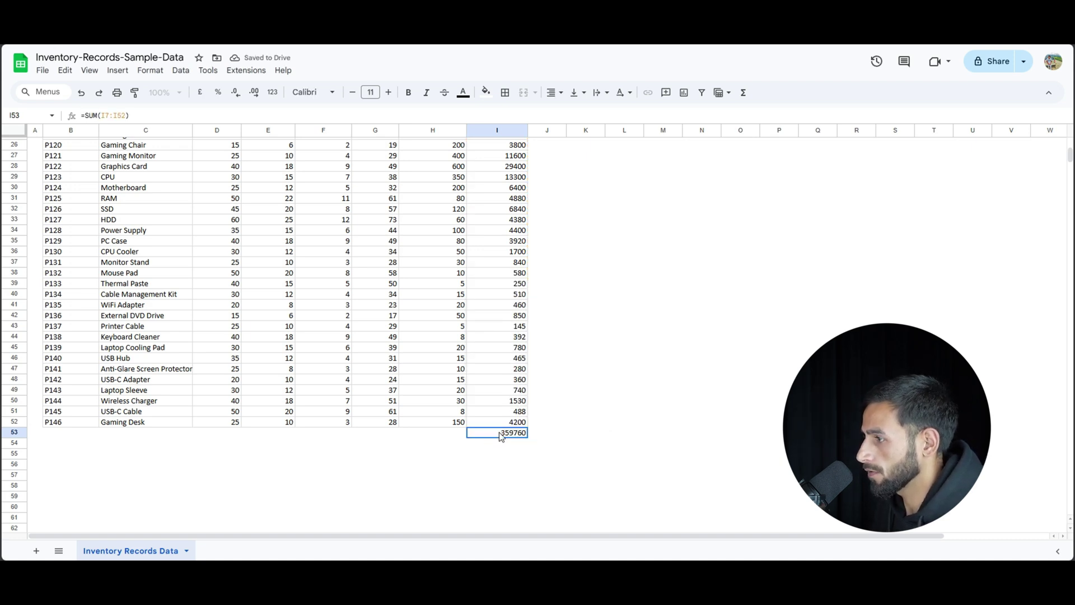
double_click(521, 434)
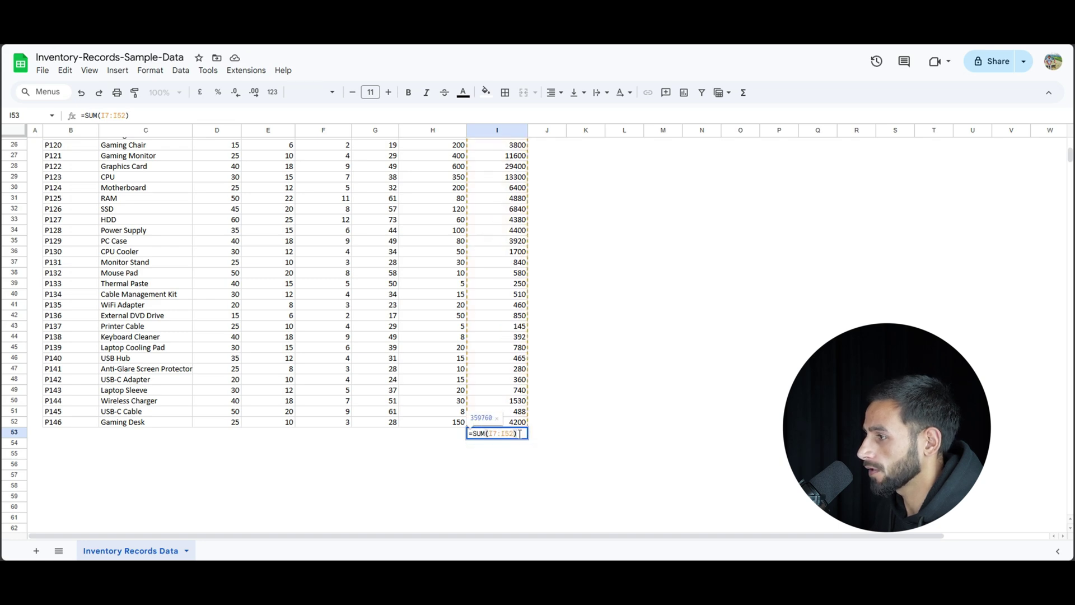
scroll(520, 434, "down", 2)
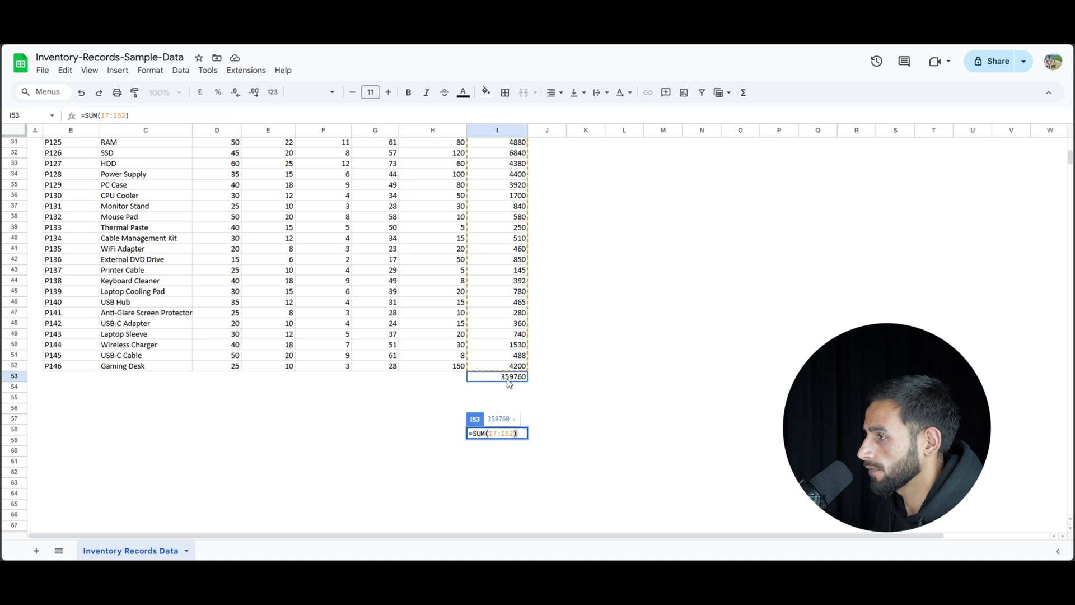
key("Return")
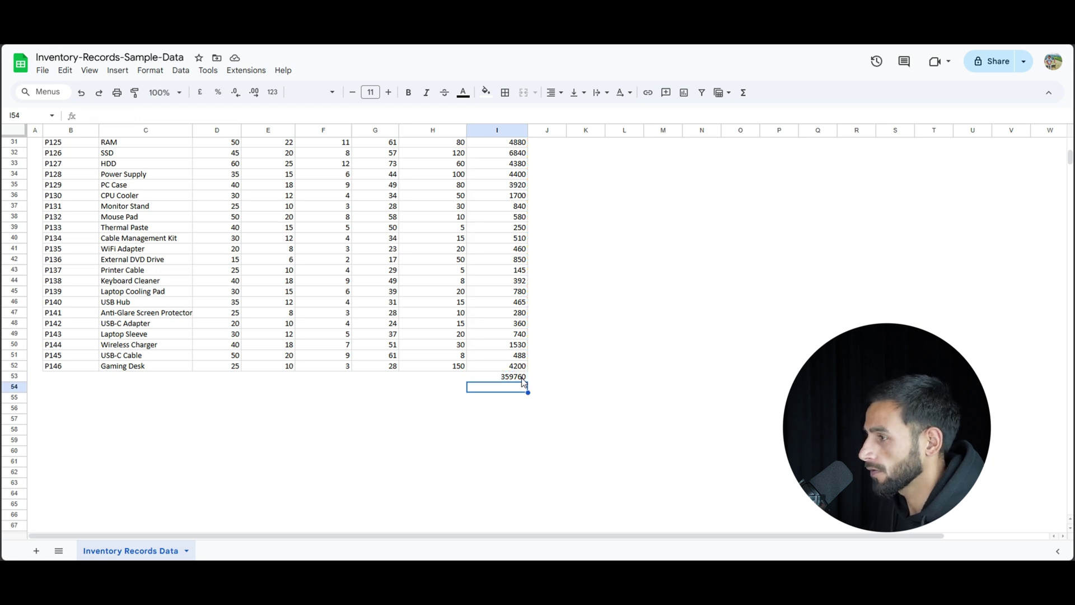
left_click(522, 379)
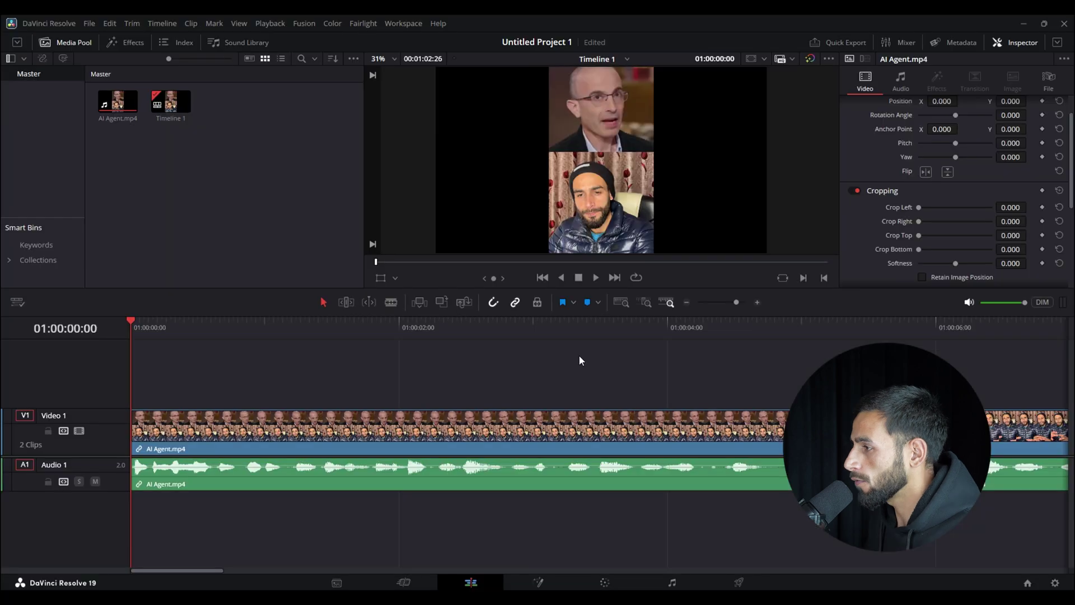
Step: Switch to DaVinci Resolve, select the first AI Agent.mp4 clip, review its video properties and open the Color page
left_click_drag(579, 356, 676, 480)
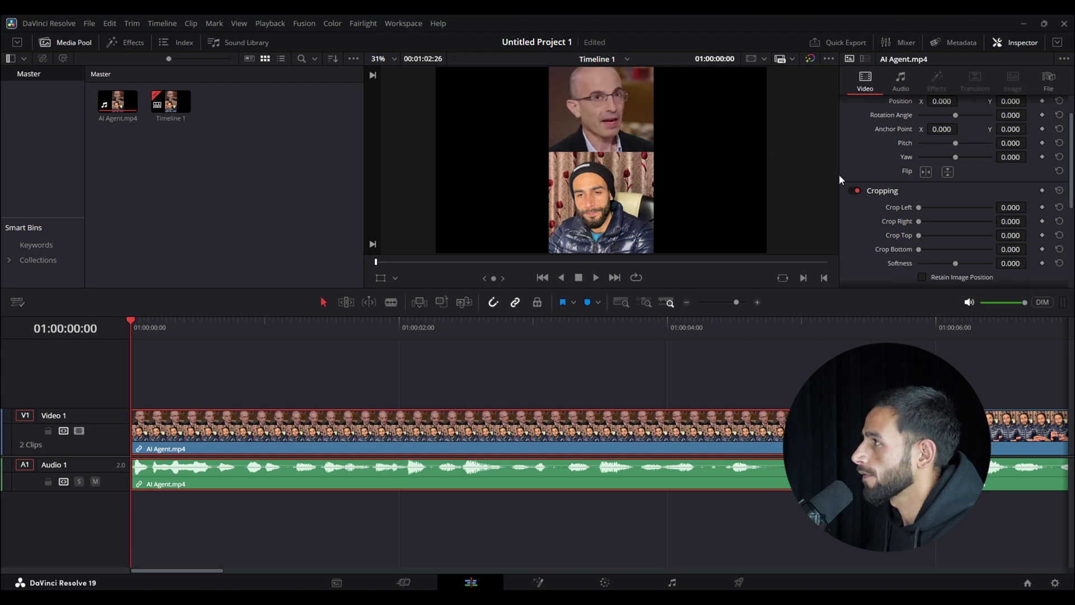
scroll(865, 174, "down", 1)
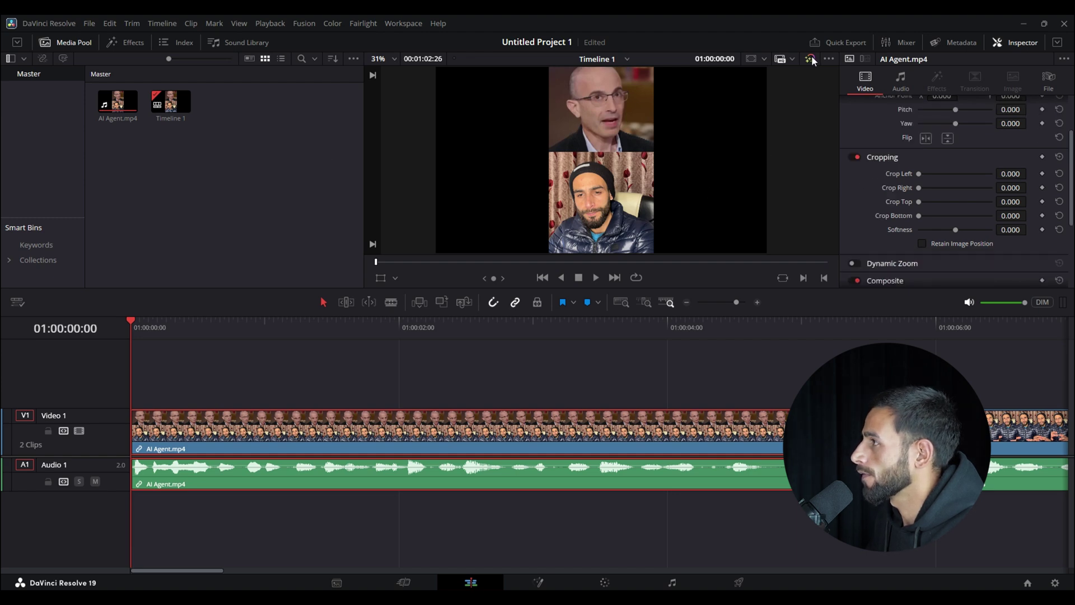
scroll(871, 189, "down", 4)
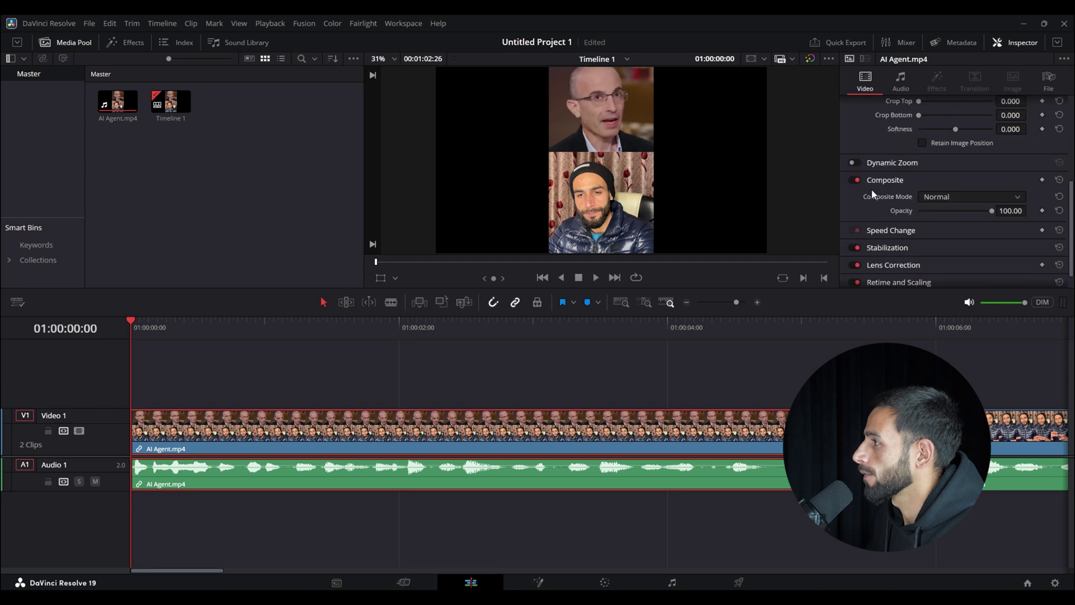
scroll(869, 186, "up", 6)
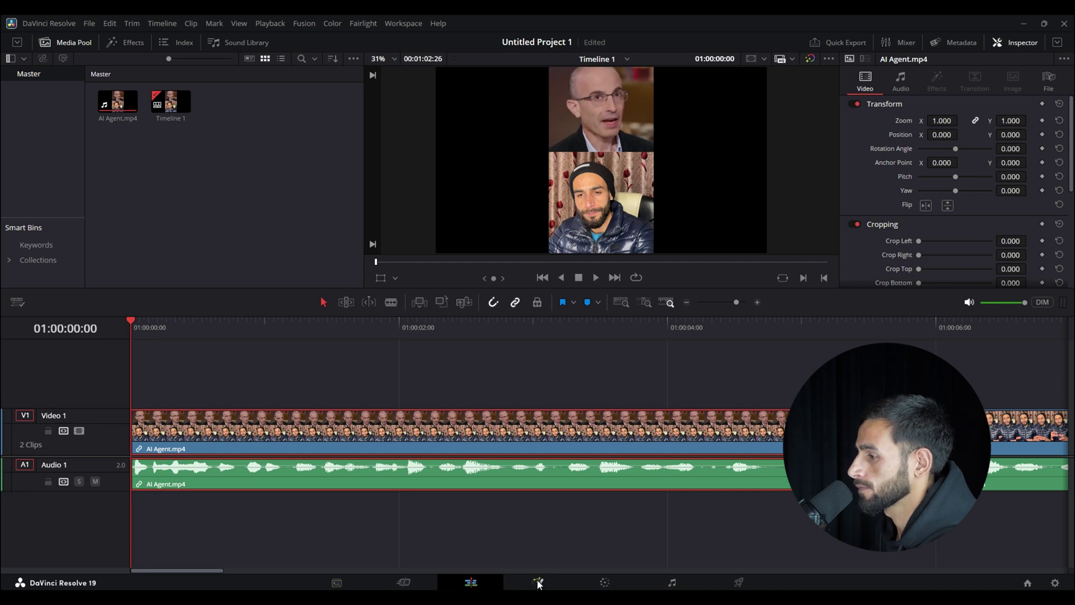
left_click(605, 583)
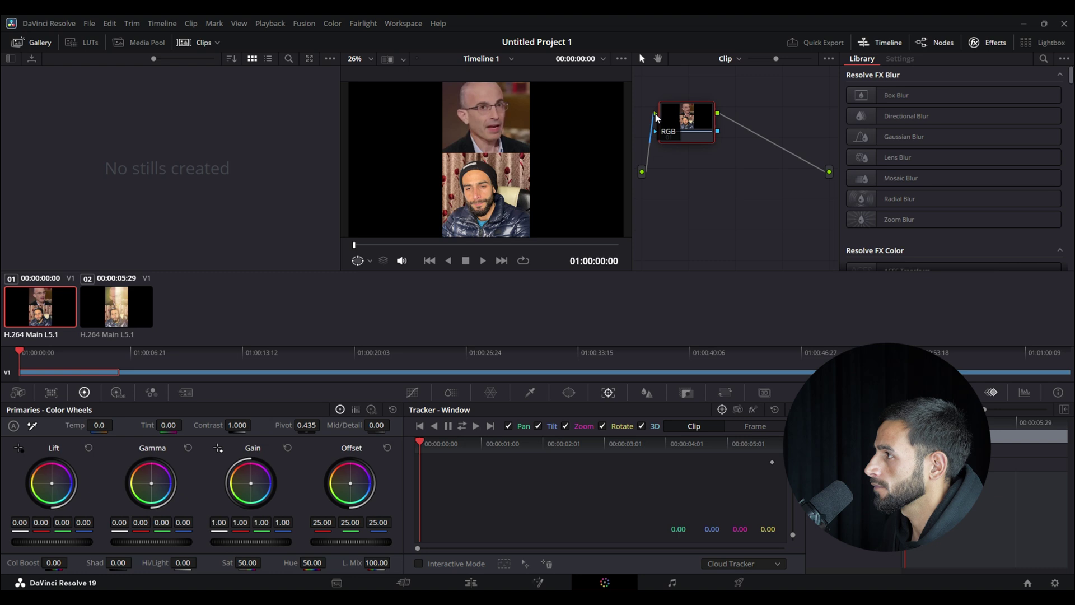
Step: Reposition node 01 in the clip's node graph and add a serial node after it
left_click_drag(684, 127, 716, 128)
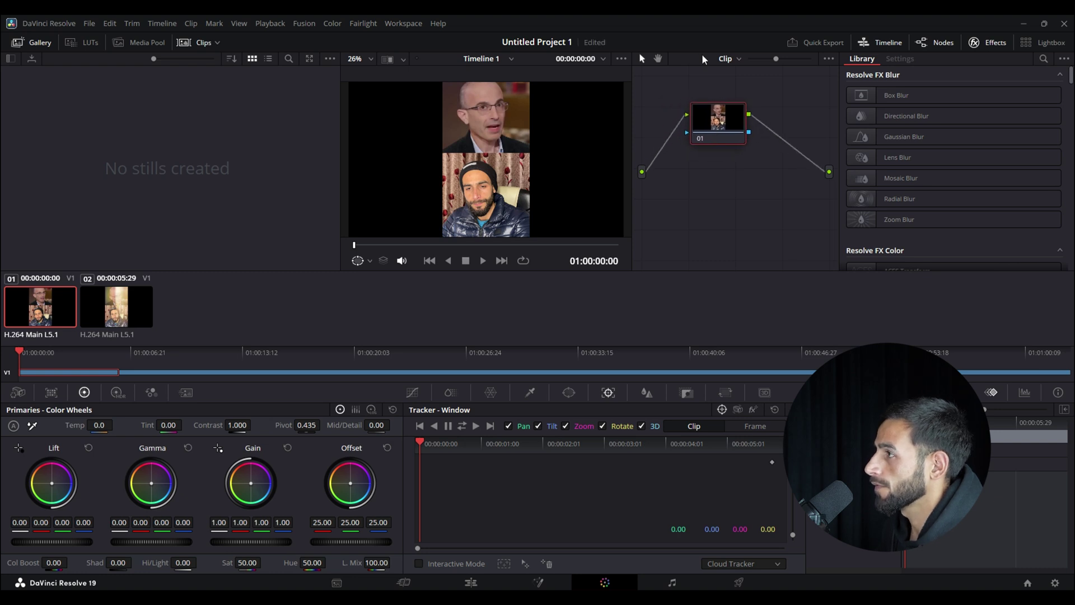
right_click(711, 119)
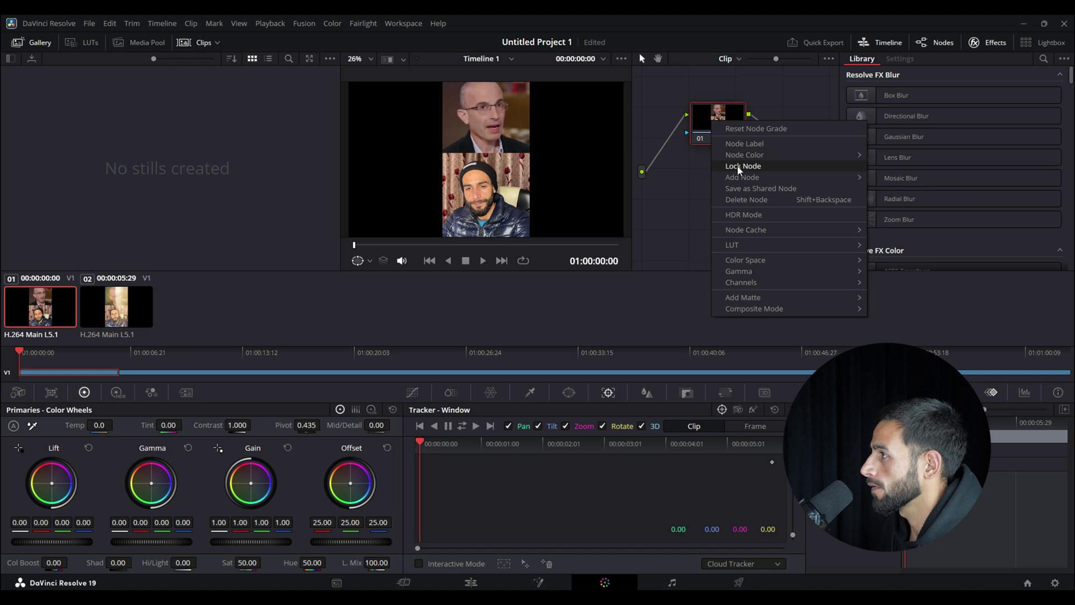
mouse_move(743, 157)
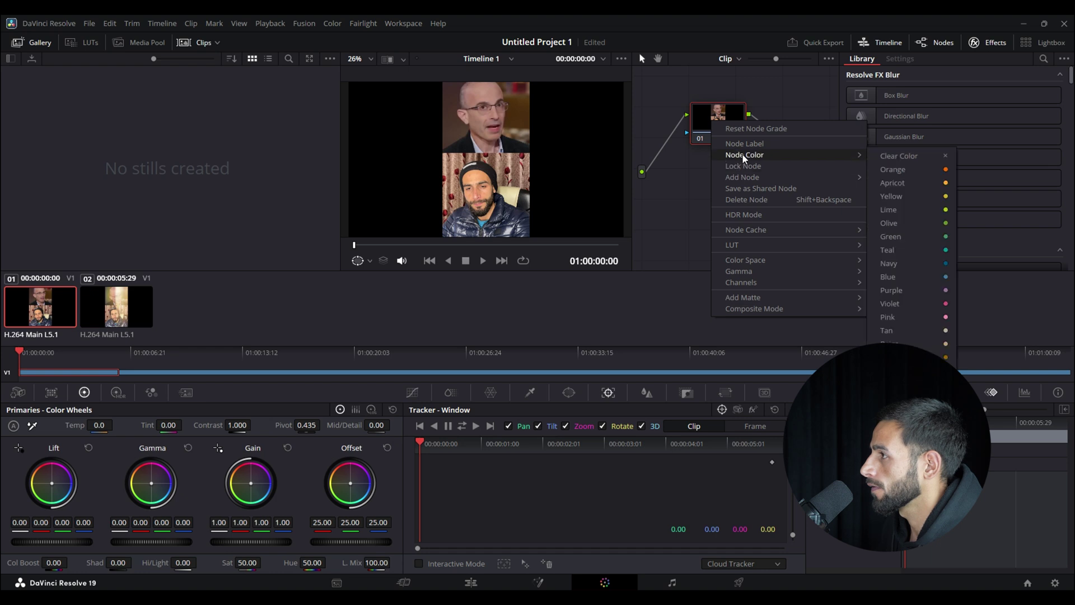
mouse_move(800, 178)
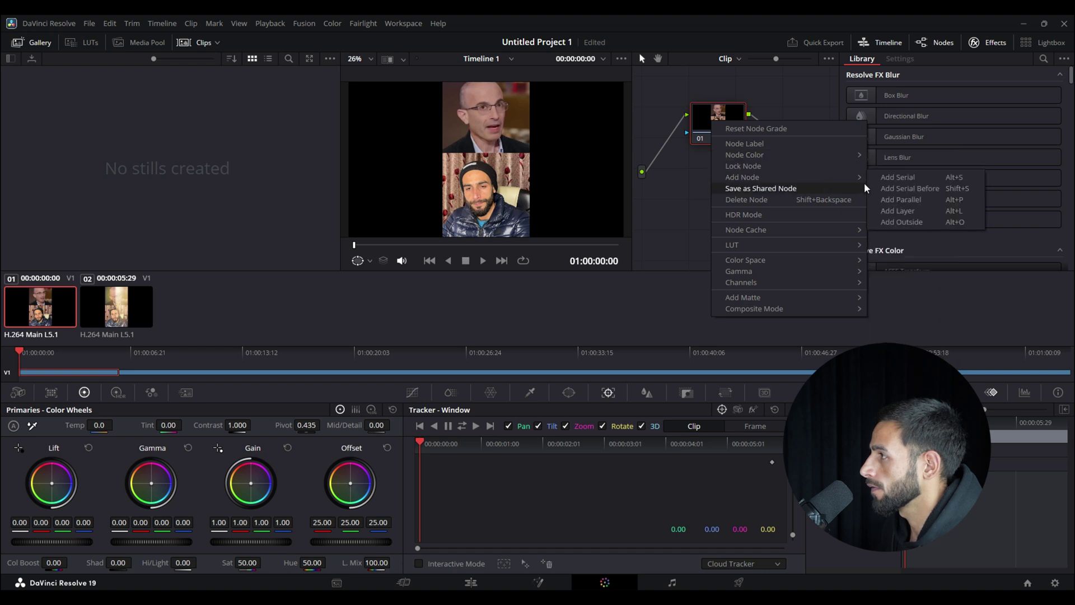
left_click(883, 178)
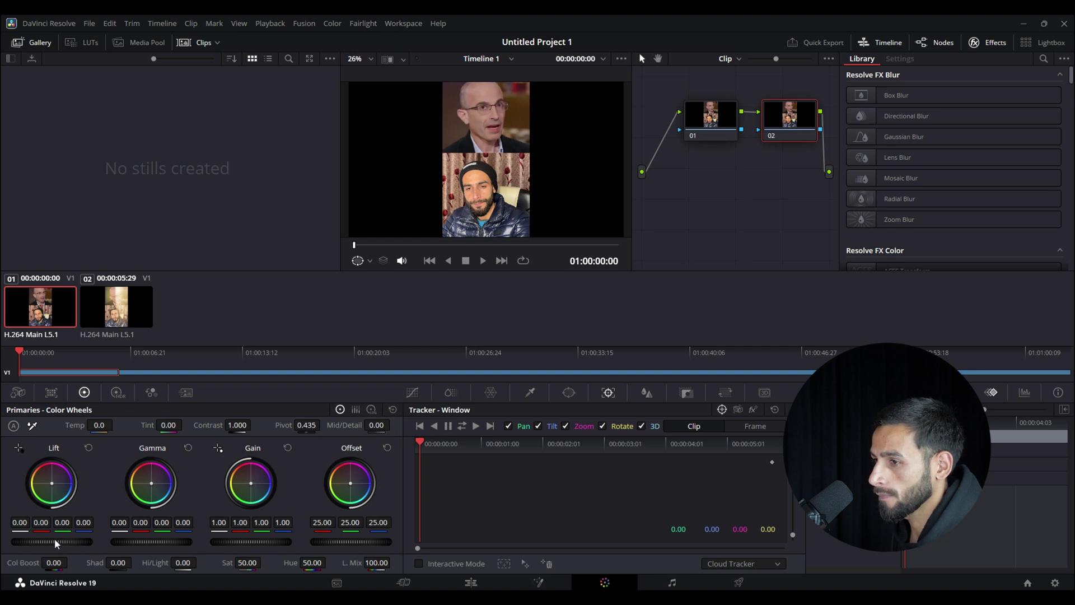
Step: Lower node 02's Lift to -0.09 and its Col Boost to -100
left_click_drag(55, 539, 70, 562)
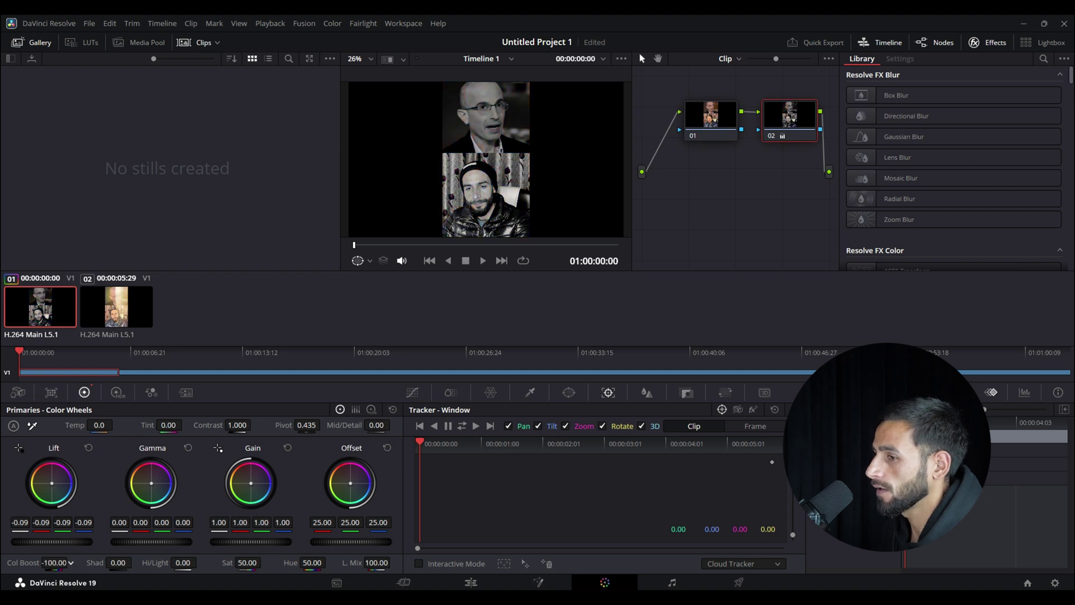